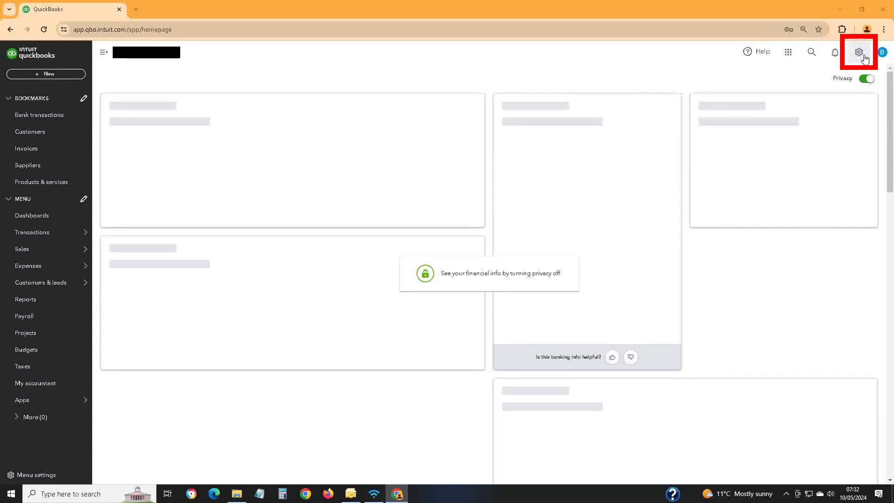
- Open the default email message for invoice reminders in the Sales section of the company's account settings
{"action": "left_click", "coordinate": [864, 59]}
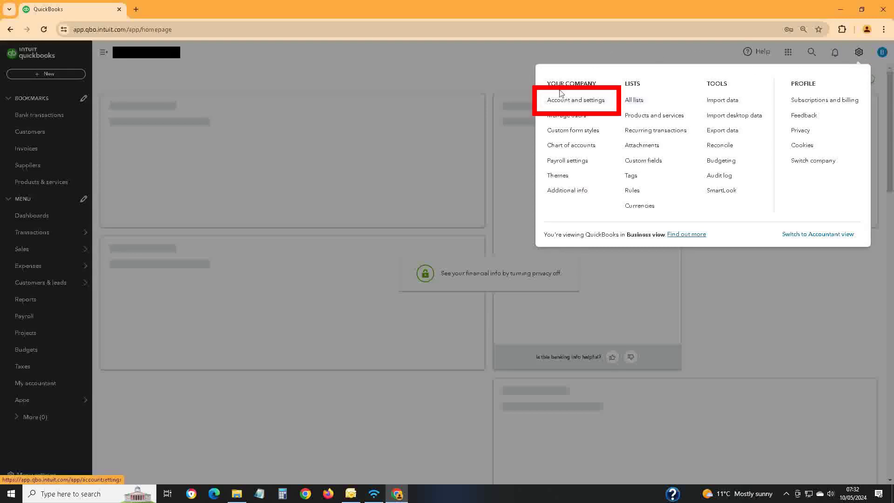
{"action": "left_click", "coordinate": [592, 108]}
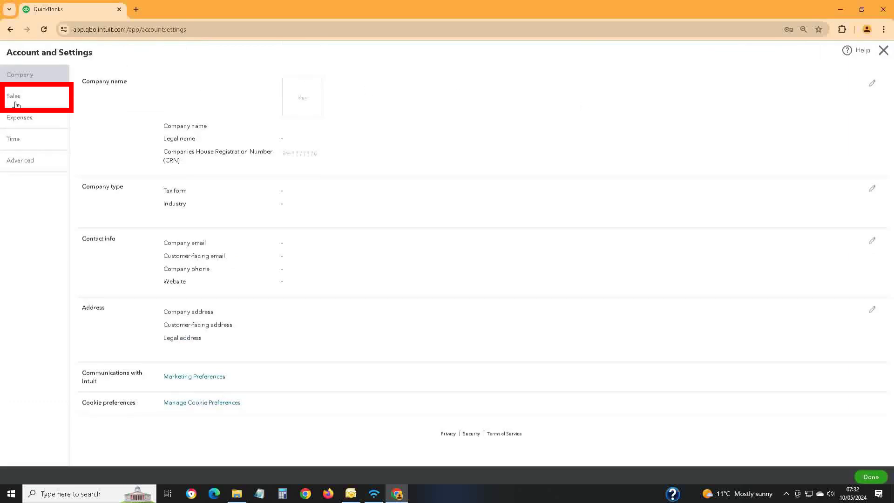
{"action": "left_click", "coordinate": [16, 103]}
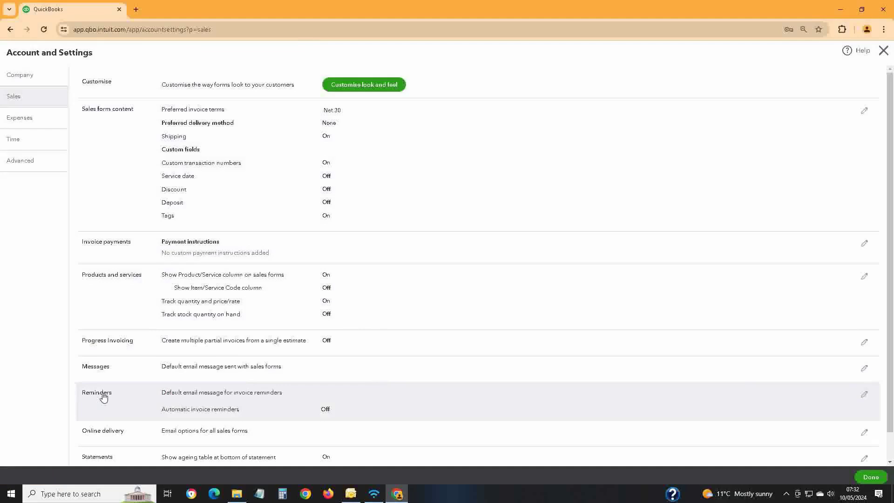
{"action": "scroll", "coordinate": [130, 399], "scroll_direction": "down", "scroll_amount": 1}
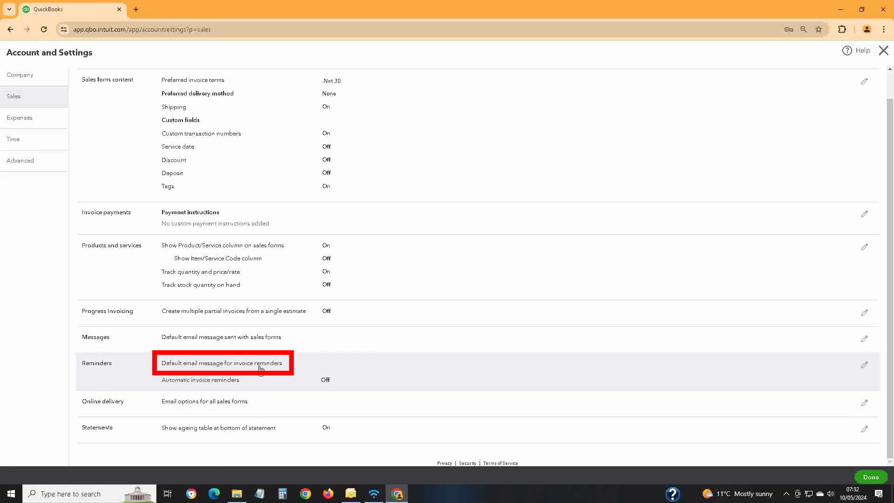
{"action": "left_click", "coordinate": [274, 367]}
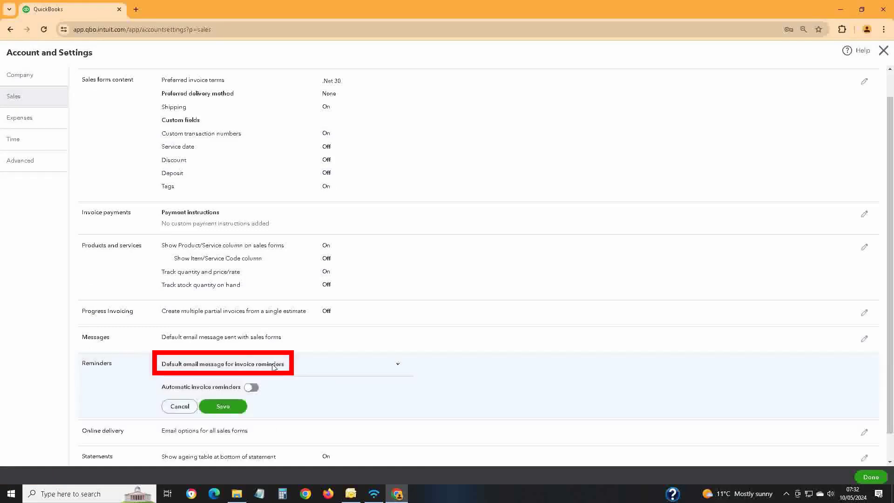
{"action": "left_click", "coordinate": [399, 367]}
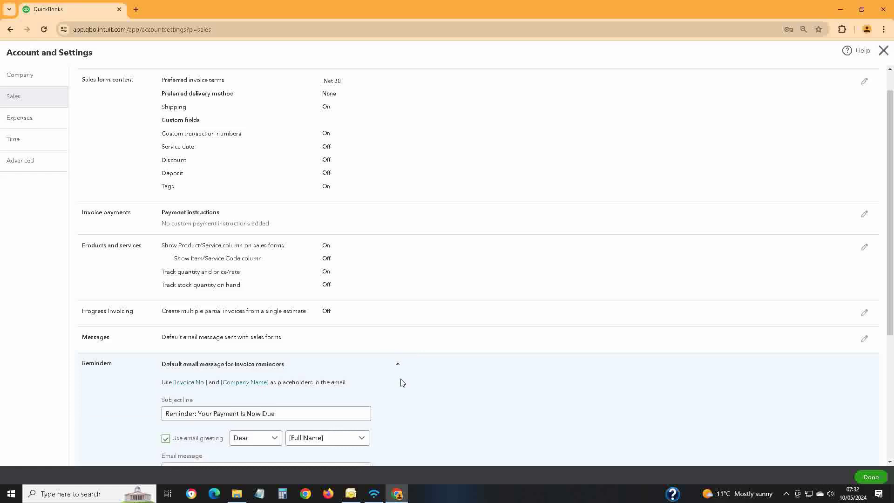
{"action": "scroll", "coordinate": [401, 382], "scroll_direction": "down", "scroll_amount": 2}
{"action": "scroll", "coordinate": [402, 382], "scroll_direction": "down", "scroll_amount": 1}
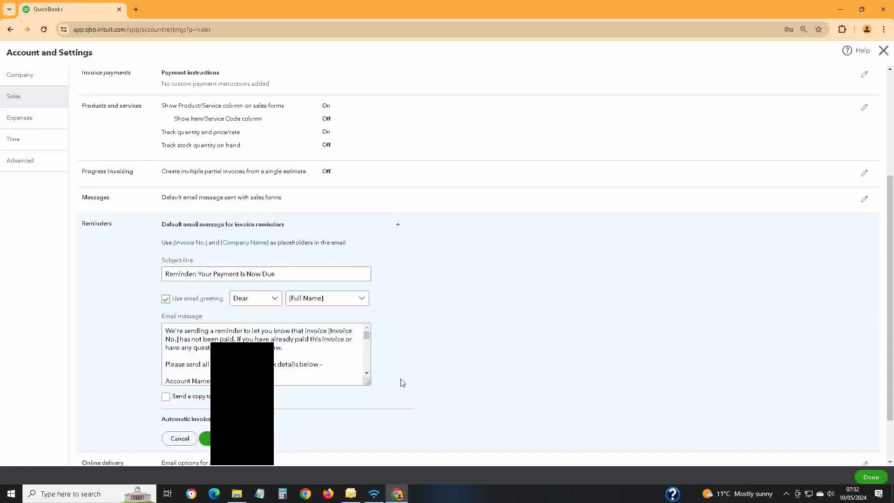
{"action": "scroll", "coordinate": [401, 382], "scroll_direction": "down", "scroll_amount": 1}
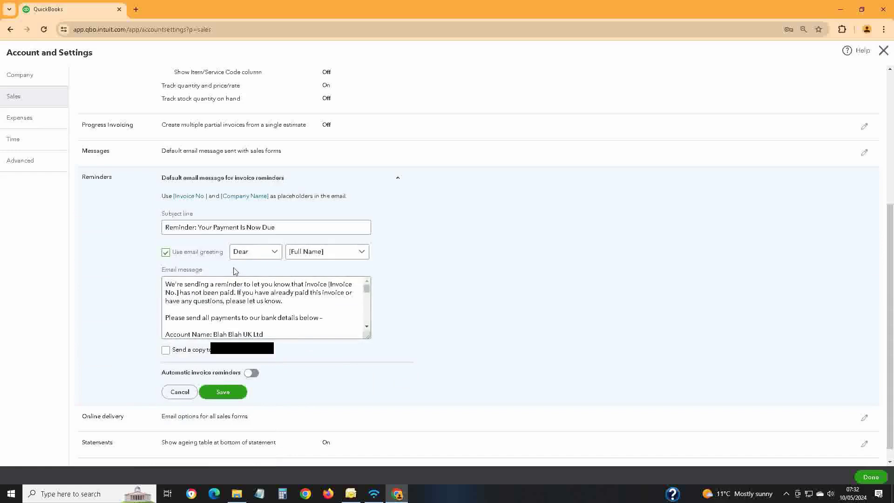
- Review the reminder email's subject line and the name format options available for its greeting
{"action": "left_click", "coordinate": [210, 228]}
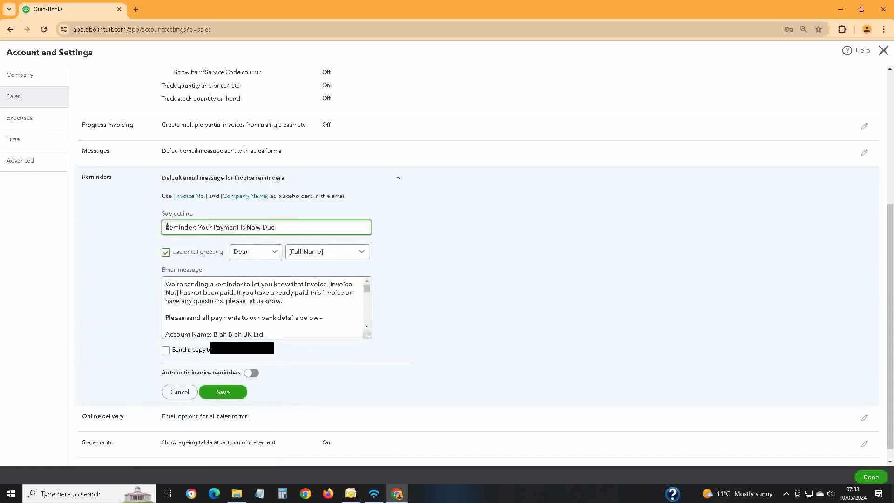
{"action": "left_click_drag", "start_coordinate": [164, 227], "coordinate": [282, 233]}
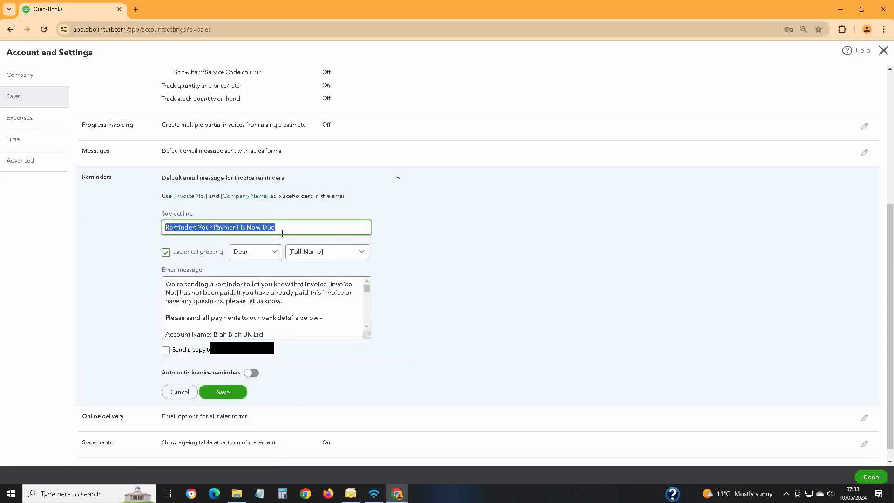
{"action": "left_click", "coordinate": [201, 224]}
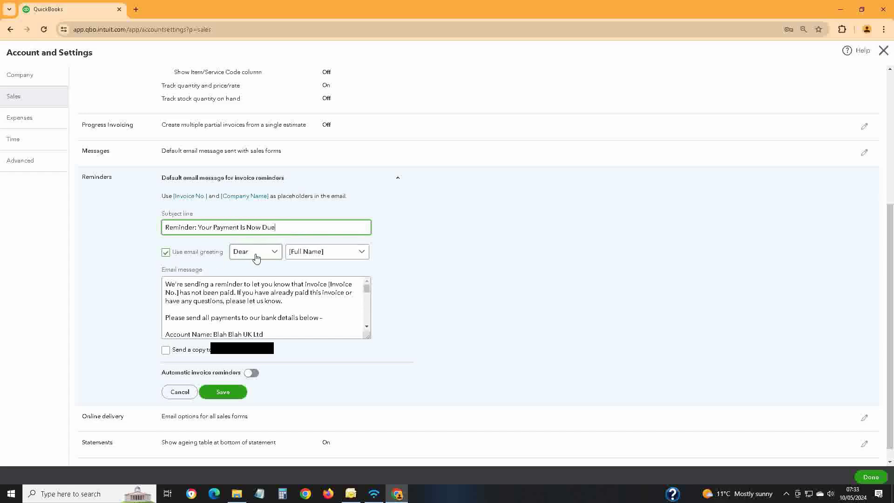
{"action": "left_click", "coordinate": [366, 253]}
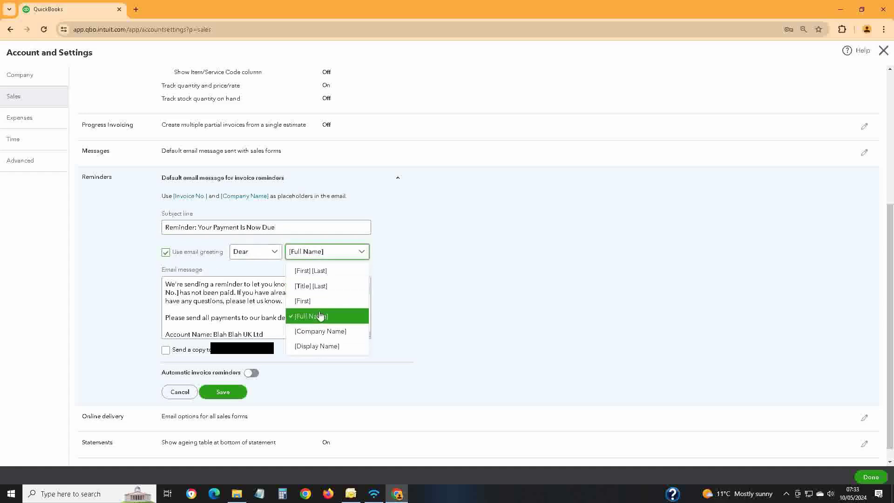
{"action": "left_click", "coordinate": [405, 273]}
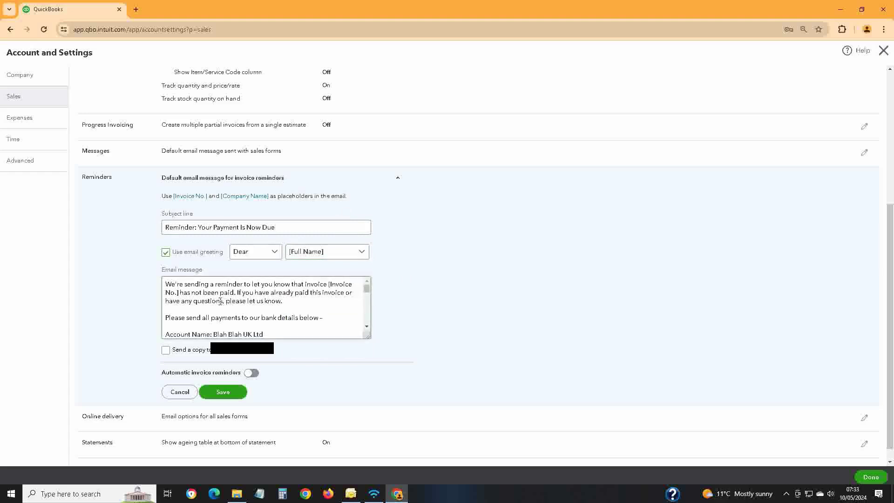
- Read through the reminder email message, checking the invoice number placeholder, bank details, sign-off, contact details and disclaimer
{"action": "scroll", "coordinate": [189, 287], "scroll_direction": "up", "scroll_amount": 1}
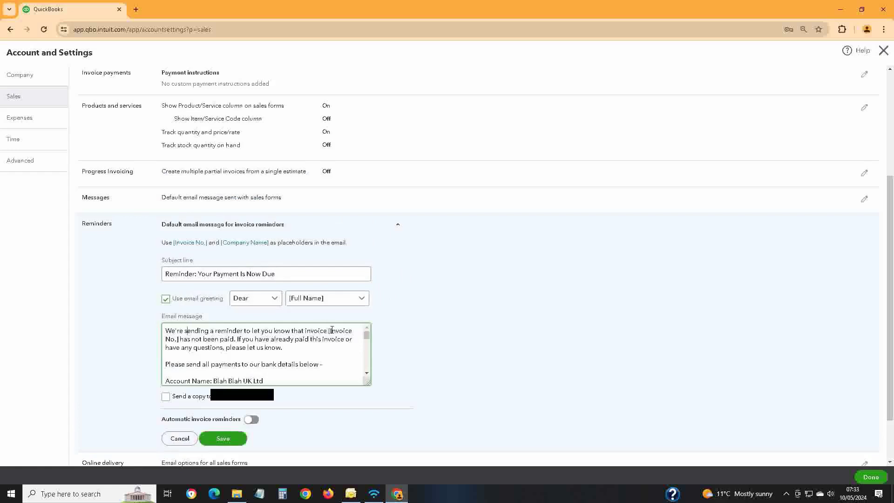
{"action": "left_click_drag", "start_coordinate": [328, 331], "coordinate": [179, 340]}
{"action": "left_click", "coordinate": [263, 354]}
{"action": "scroll", "coordinate": [278, 355], "scroll_direction": "down", "scroll_amount": 1}
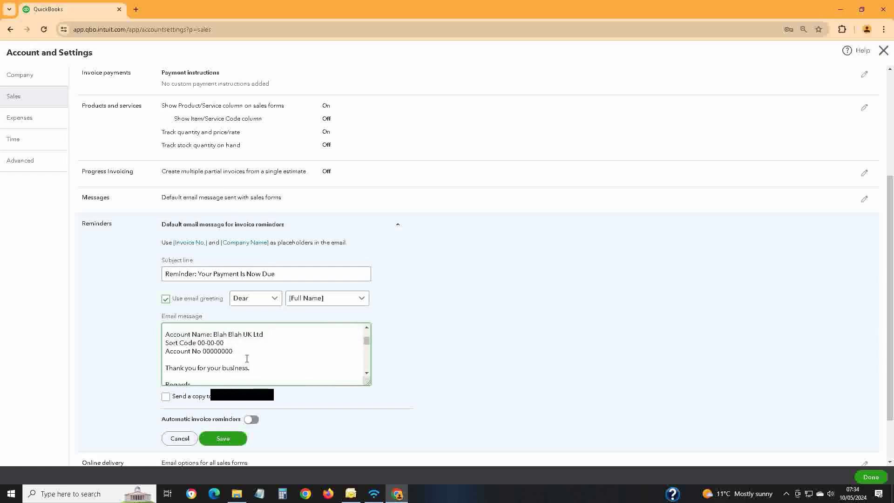
{"action": "left_click", "coordinate": [365, 376]}
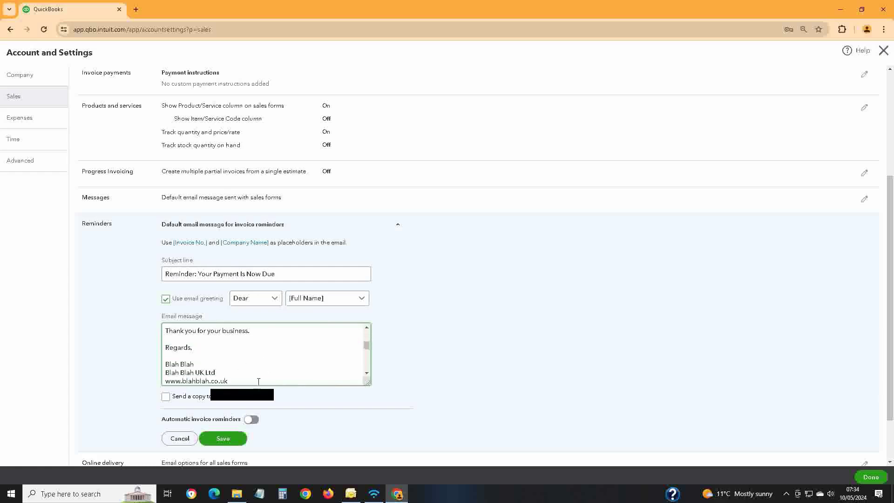
{"action": "left_click", "coordinate": [367, 374]}
{"action": "left_click", "coordinate": [367, 374]}
{"action": "left_click", "coordinate": [366, 375]}
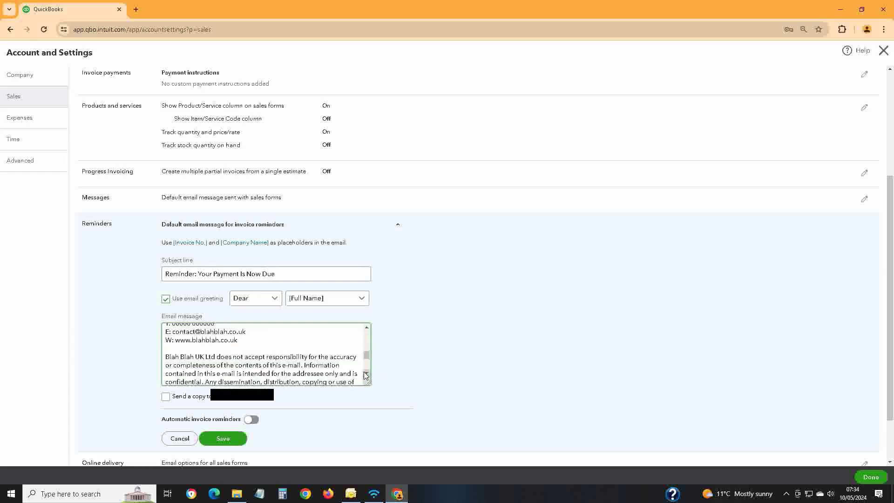
{"action": "left_click", "coordinate": [366, 375]}
{"action": "left_click", "coordinate": [366, 375]}
{"action": "left_click", "coordinate": [365, 375]}
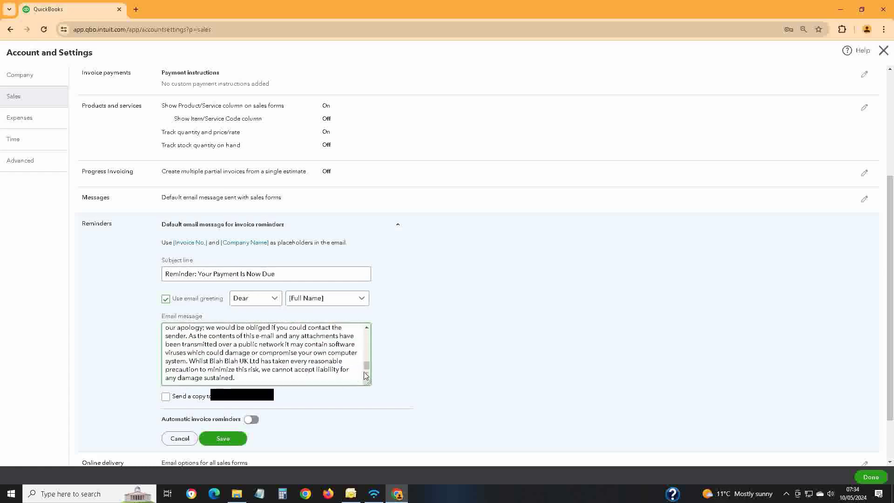
{"action": "left_click", "coordinate": [367, 329]}
{"action": "left_click", "coordinate": [367, 329]}
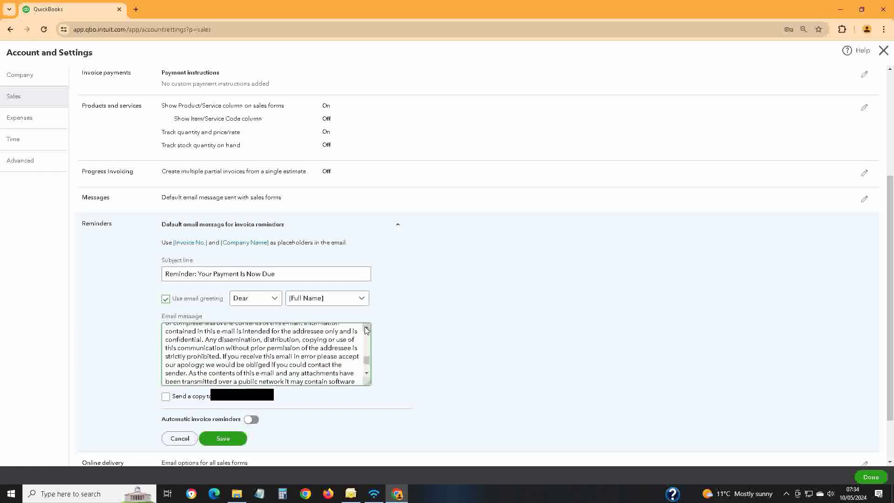
{"action": "left_click", "coordinate": [367, 329]}
{"action": "left_click", "coordinate": [366, 329]}
{"action": "left_click", "coordinate": [367, 329]}
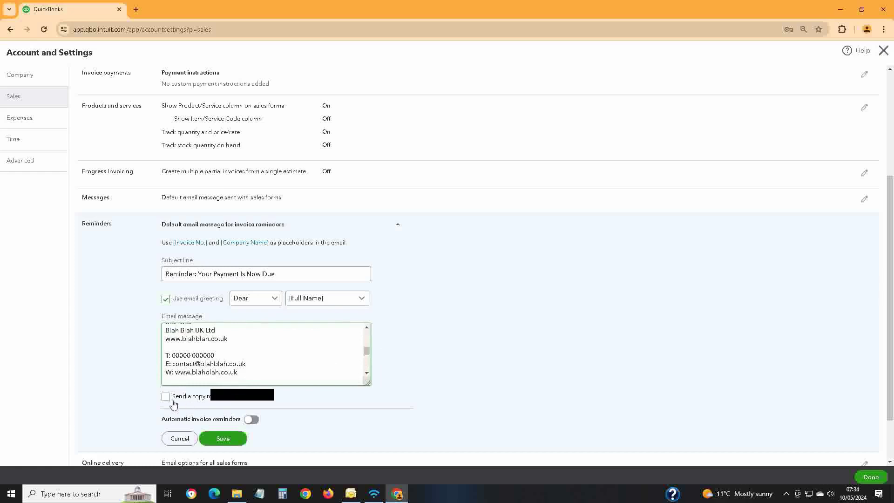
- Save the reminder settings with the option to send a copy left off, and close Account and Settings
{"action": "left_click", "coordinate": [166, 397]}
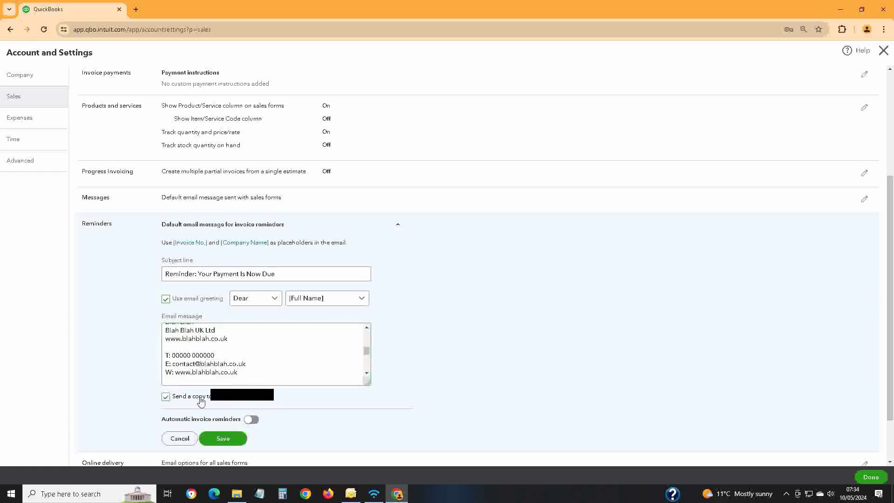
{"action": "left_click", "coordinate": [166, 399]}
{"action": "left_click", "coordinate": [225, 439]}
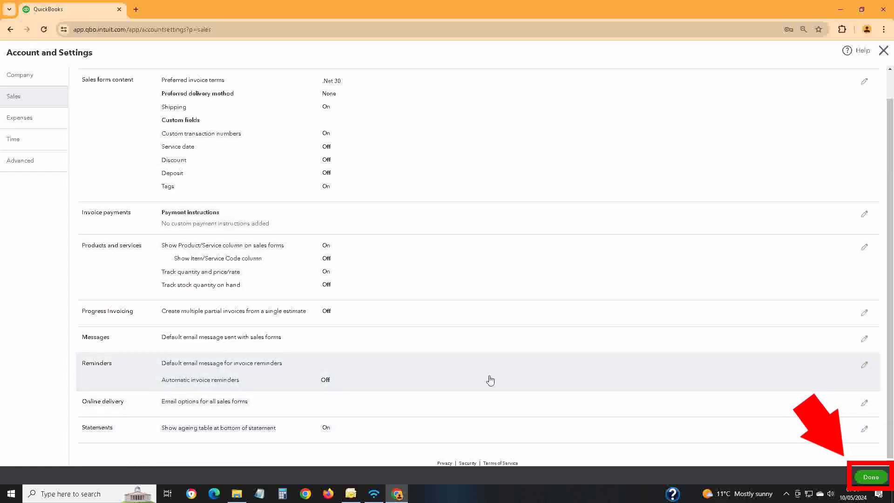
{"action": "left_click", "coordinate": [871, 476]}
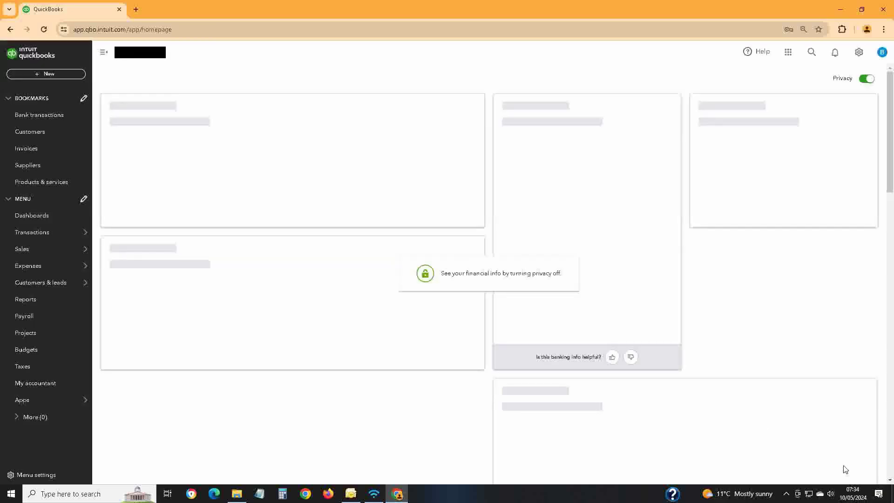
- Try to send a payment reminder for the ZED COMPANY invoice dated 9/5/24, and close the sending dialog
{"action": "left_click", "coordinate": [35, 148]}
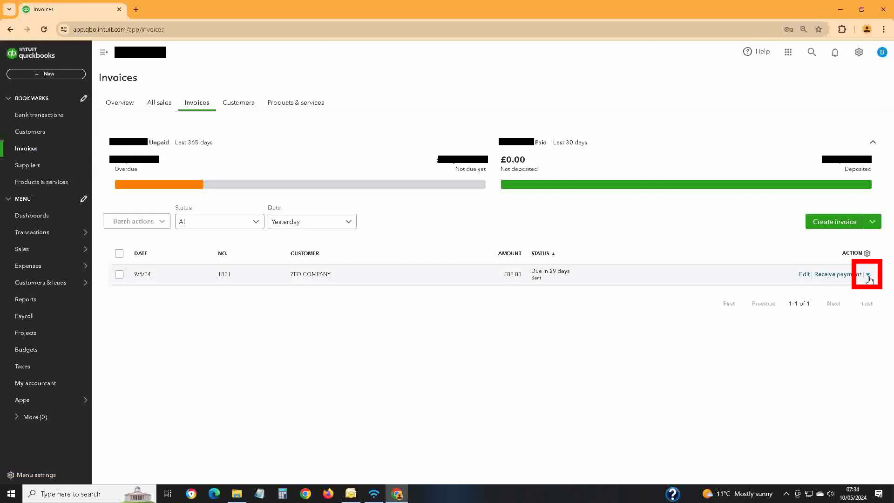
{"action": "left_click", "coordinate": [868, 274]}
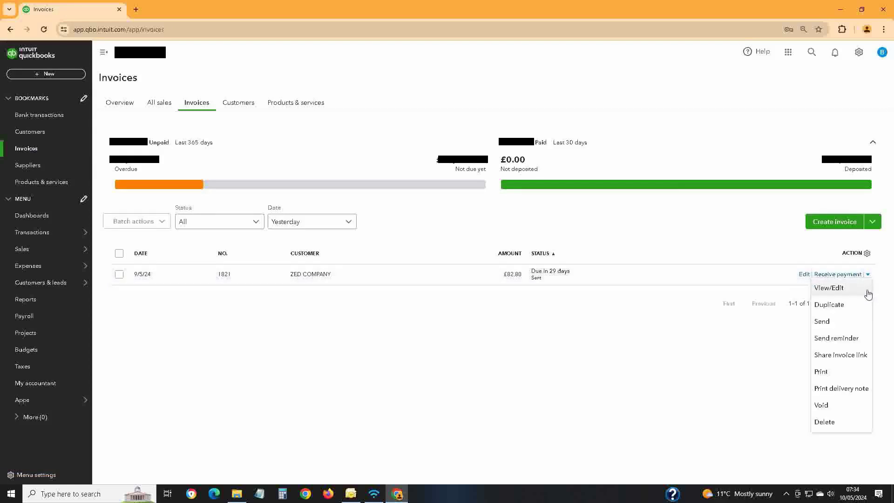
{"action": "left_click", "coordinate": [852, 343]}
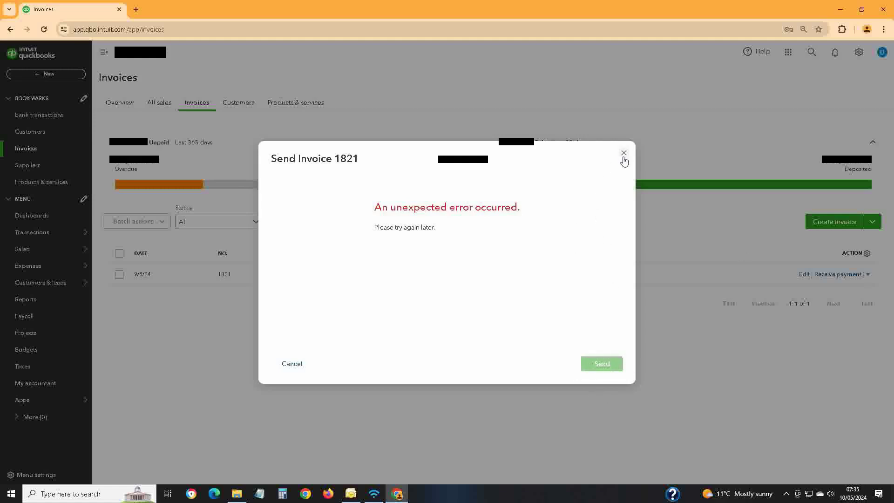
{"action": "left_click", "coordinate": [624, 153]}
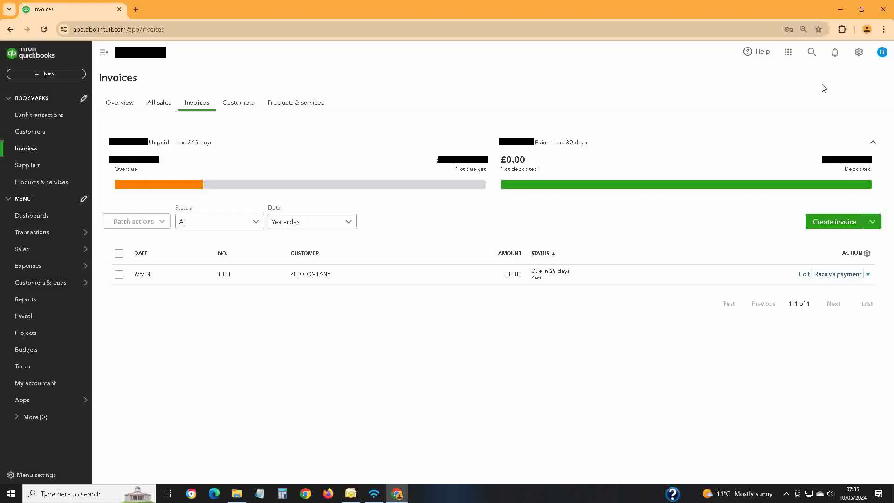